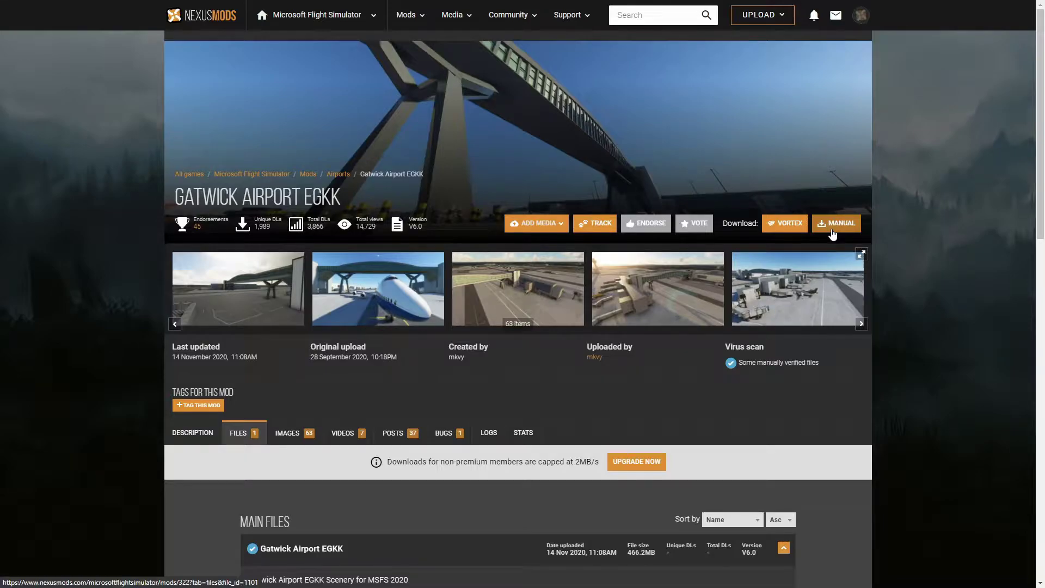
Switch from the Gatwick mod page to File Explorer, which shows the downloaded zip in scenery
key("alt+Tab")
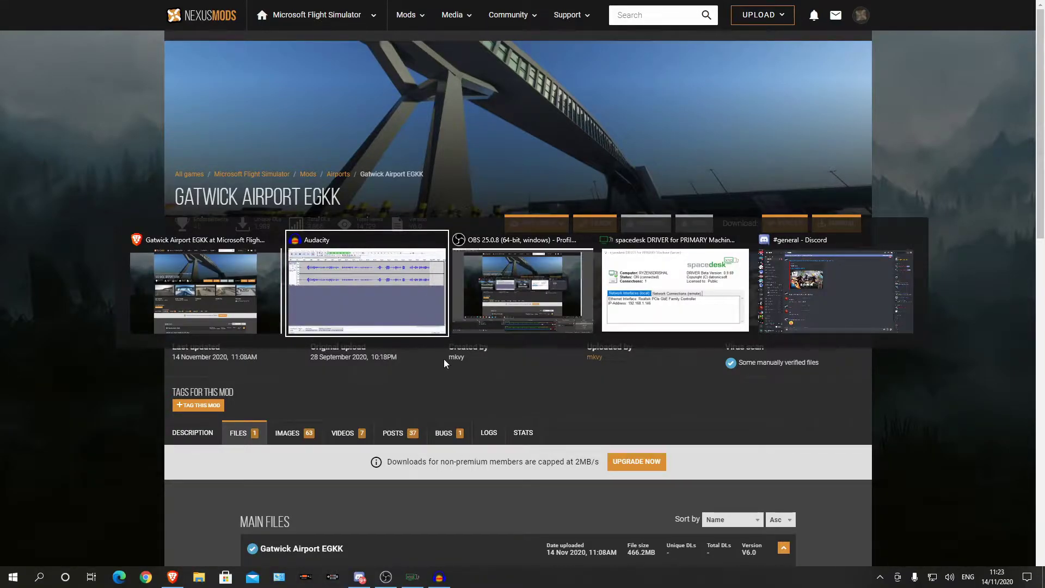
left_click(240, 321)
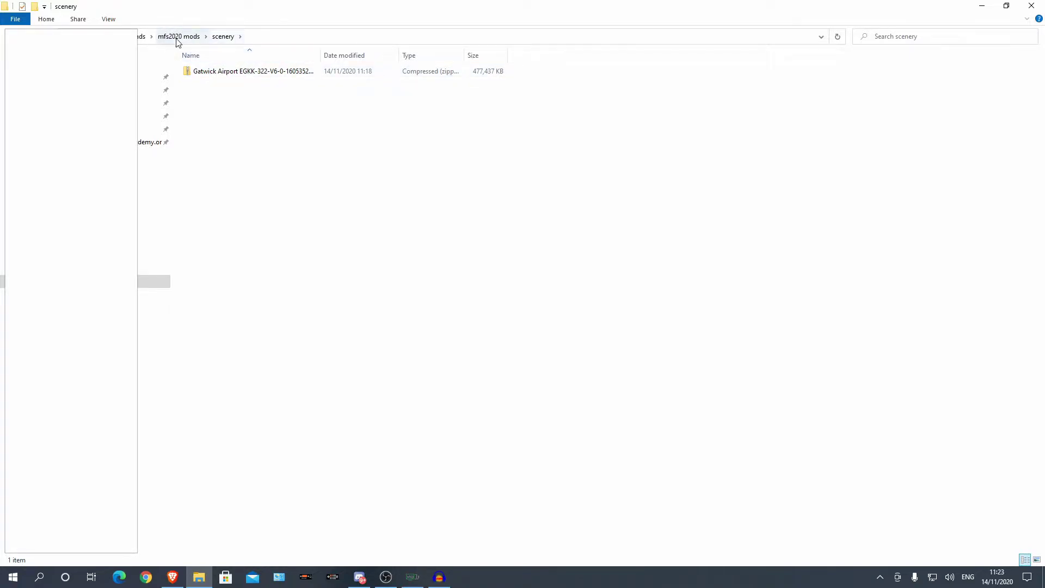
Extract all files from the Gatwick Airport EGKK zip into a folder beside it
left_click(213, 80)
right_click(209, 71)
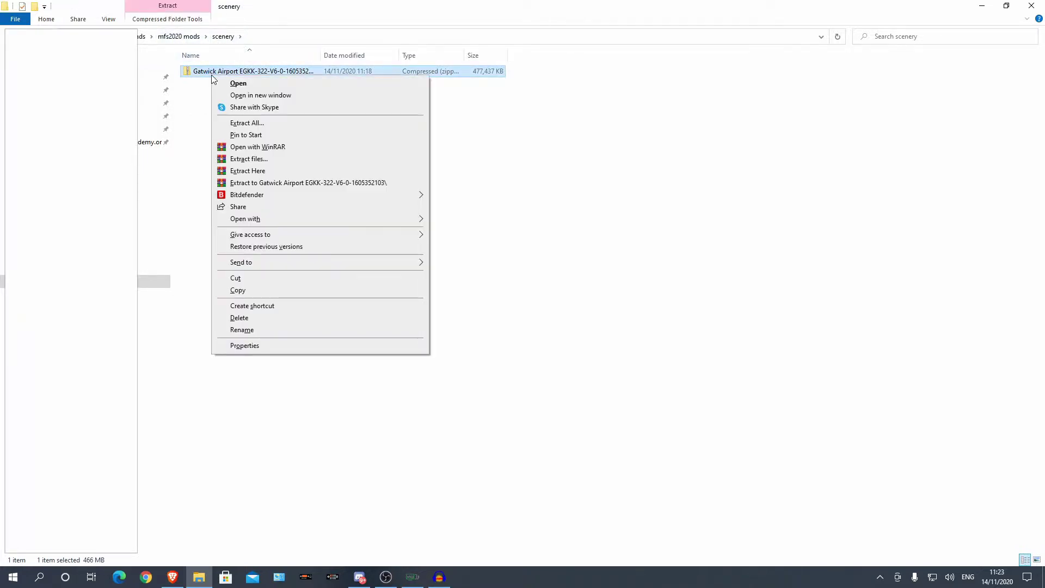
left_click(244, 126)
left_click(621, 390)
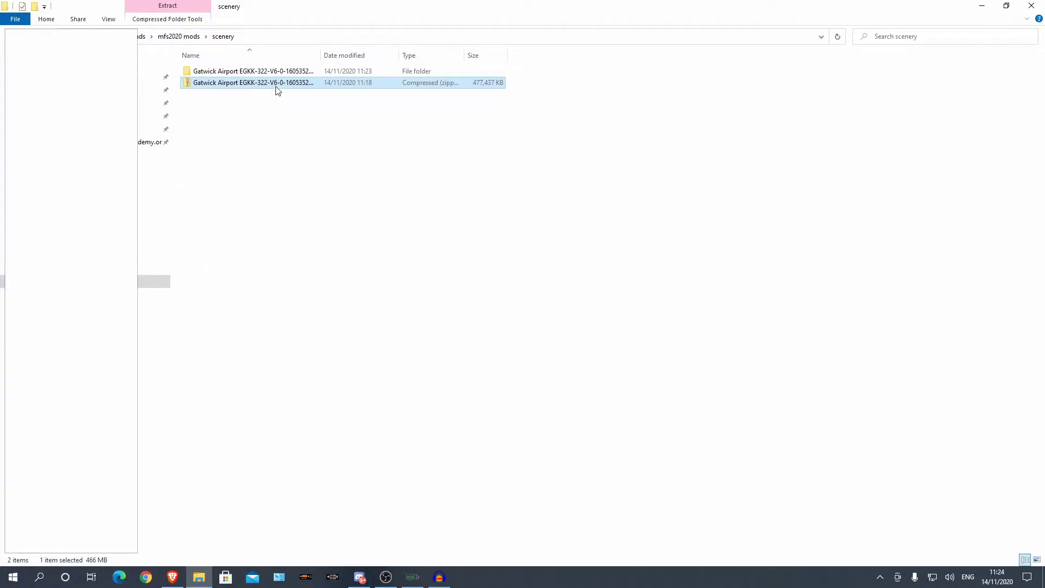
Delete the Gatwick zip and inspect the extracted folder's gatwick and scenery subfolders
key("Delete")
left_click(566, 332)
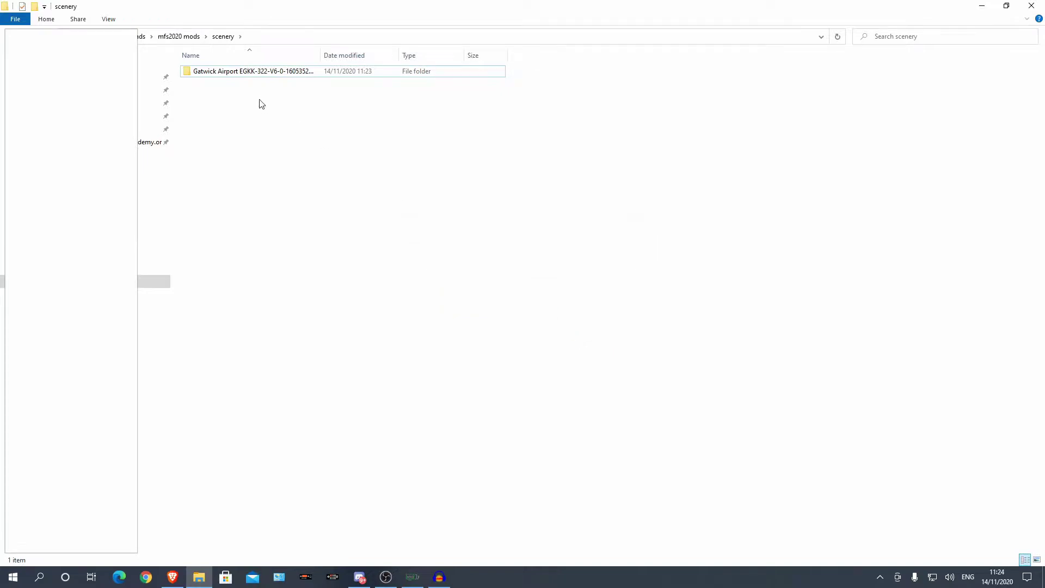
double_click(241, 78)
double_click(241, 79)
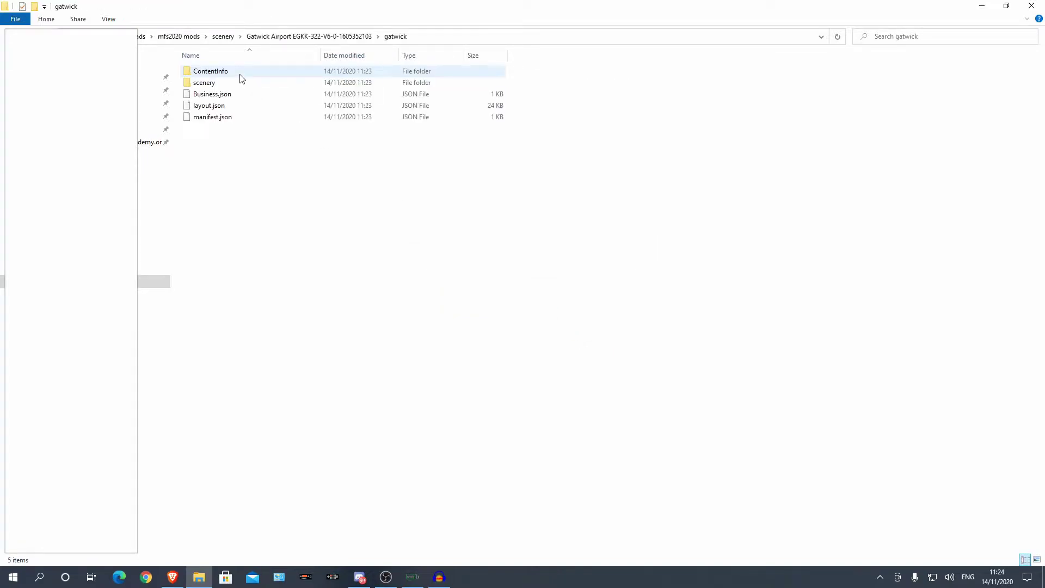
double_click(224, 82)
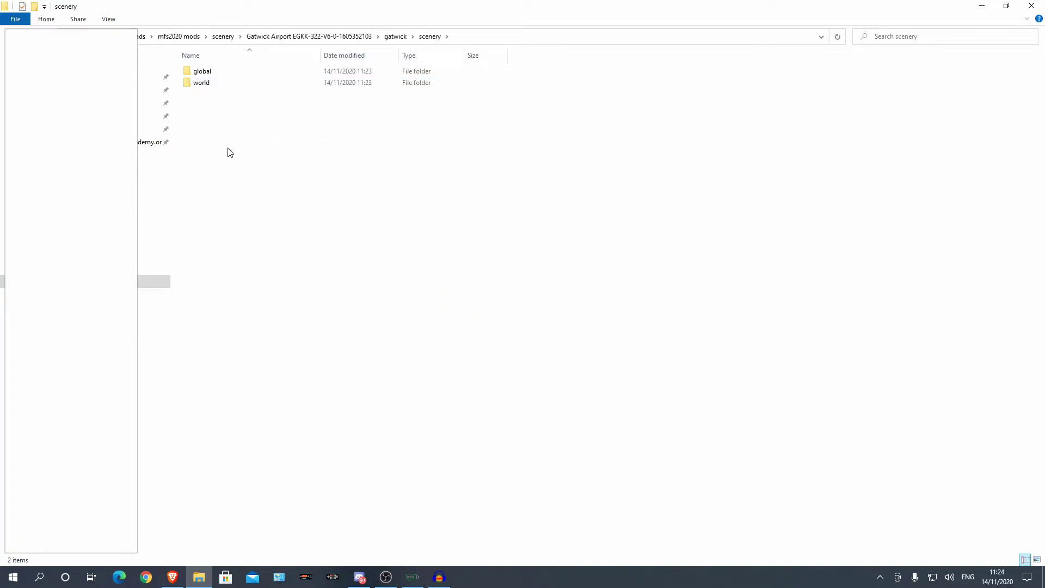
key("alt+Up")
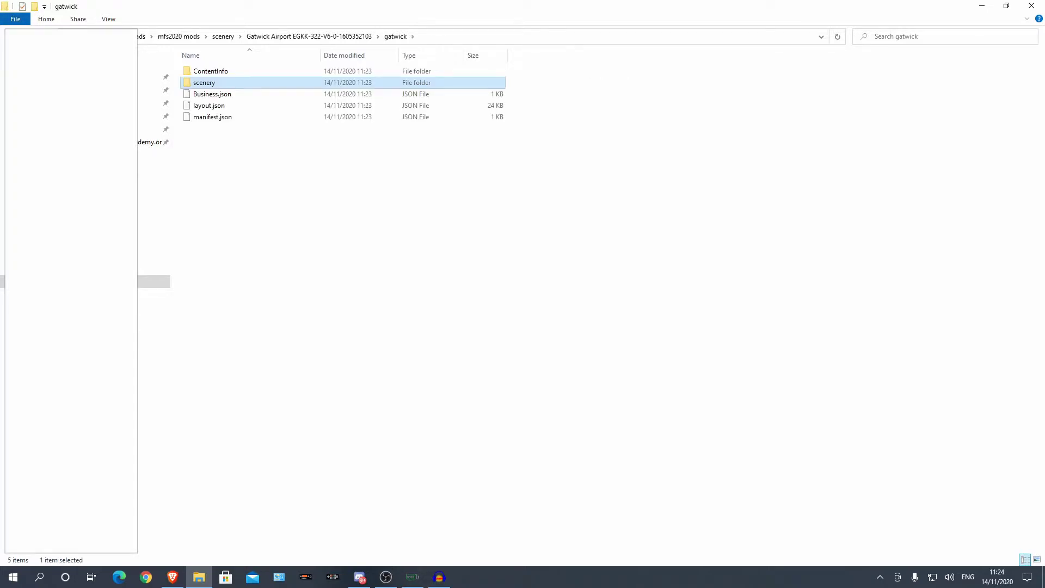
key("alt+Up")
key("alt+Right")
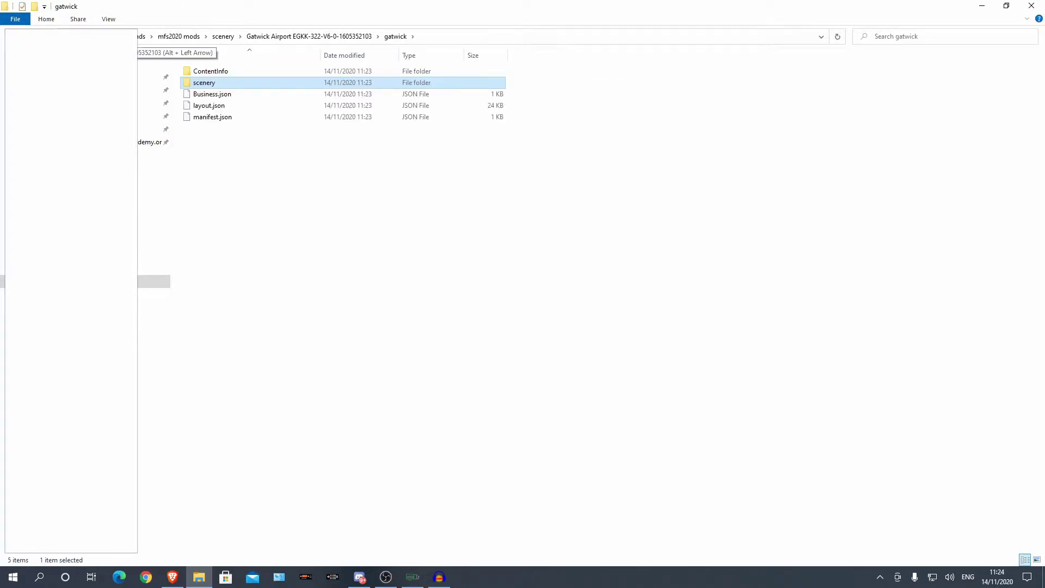
key("alt+Up")
Return to the extracted Gatwick Airport EGKK folder and copy its gatwick package folder
double_click(210, 73)
key("alt+Up")
left_click(442, 271)
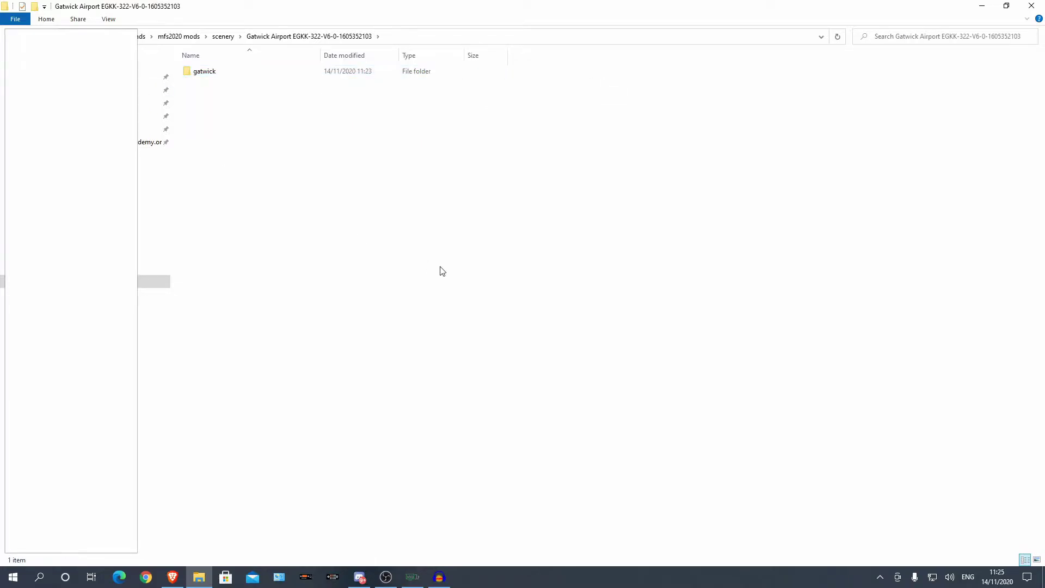
left_click(223, 36)
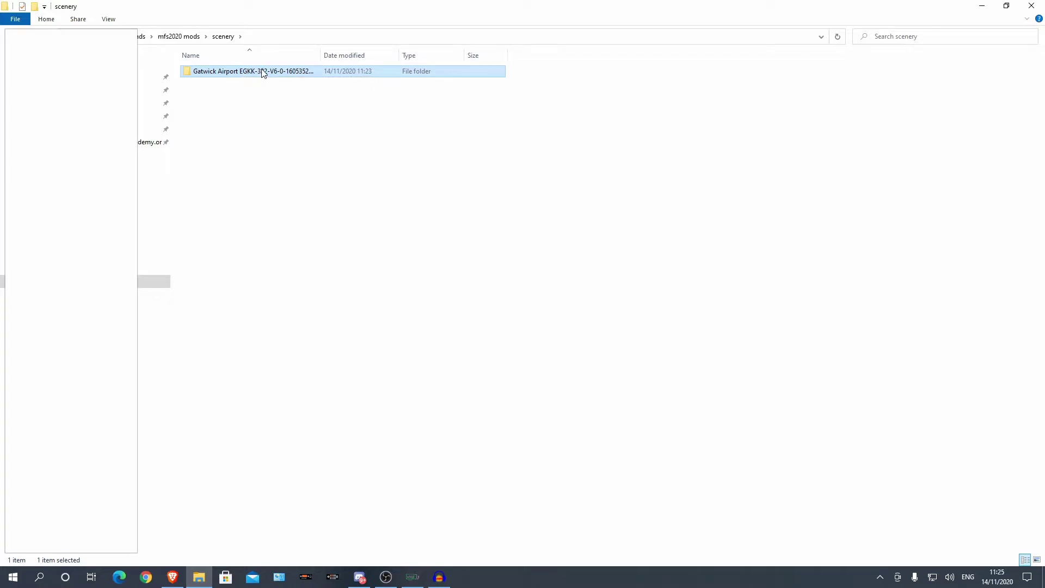
double_click(261, 73)
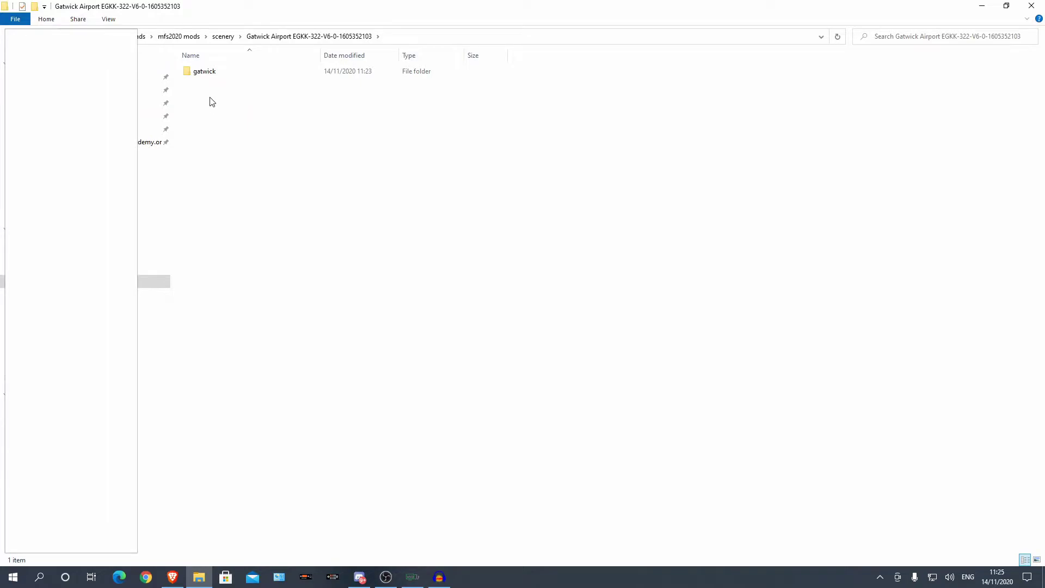
double_click(207, 77)
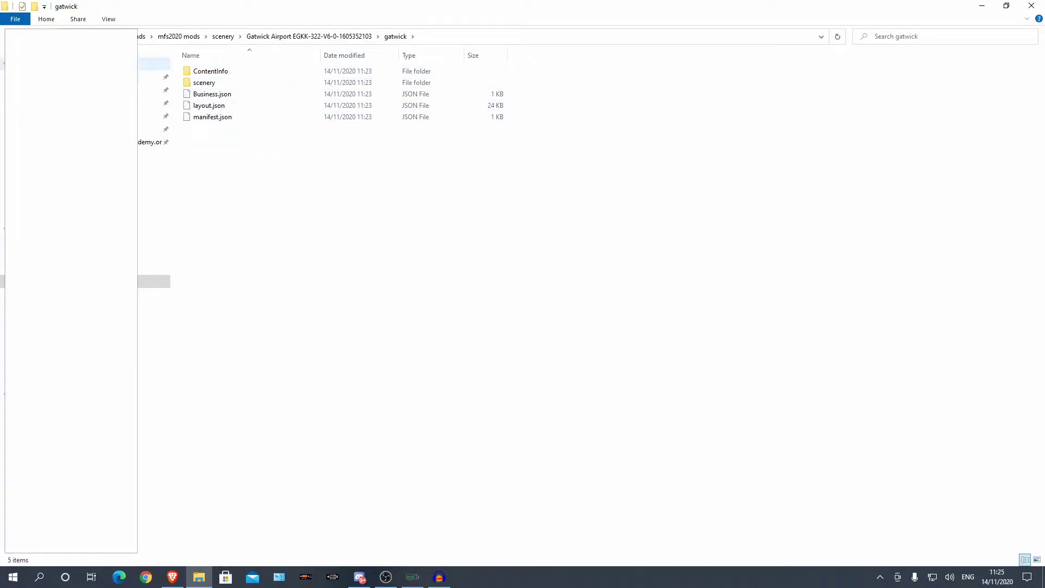
left_click(11, 36)
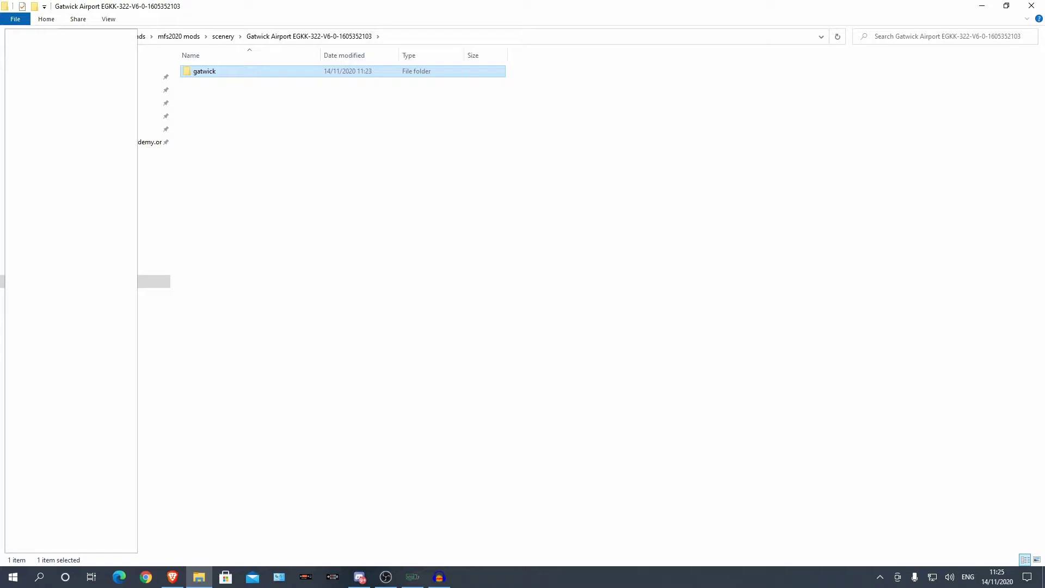
right_click(209, 73)
left_click(244, 272)
Open %appdata% through Run and enlarge the Roaming window to show all 25 items
key("super")
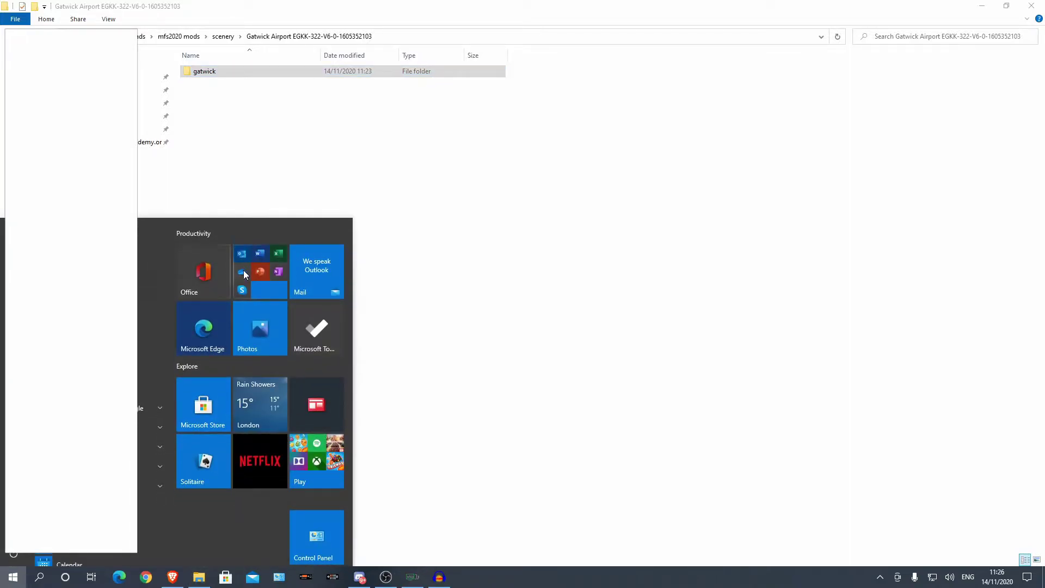
type("run")
key("Return")
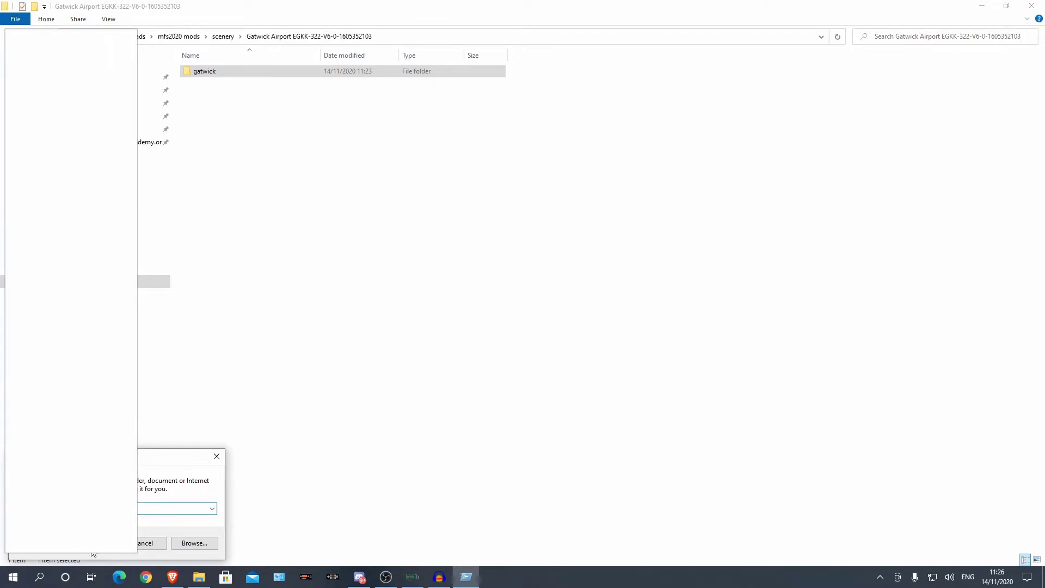
key("Return")
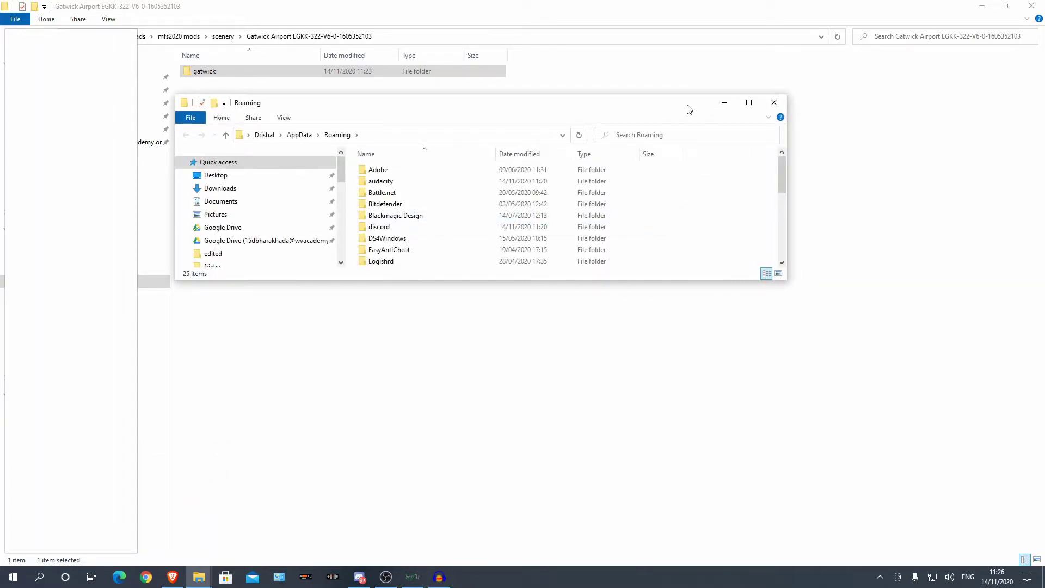
left_click_drag(688, 106, 692, 88)
left_click_drag(791, 260, 840, 480)
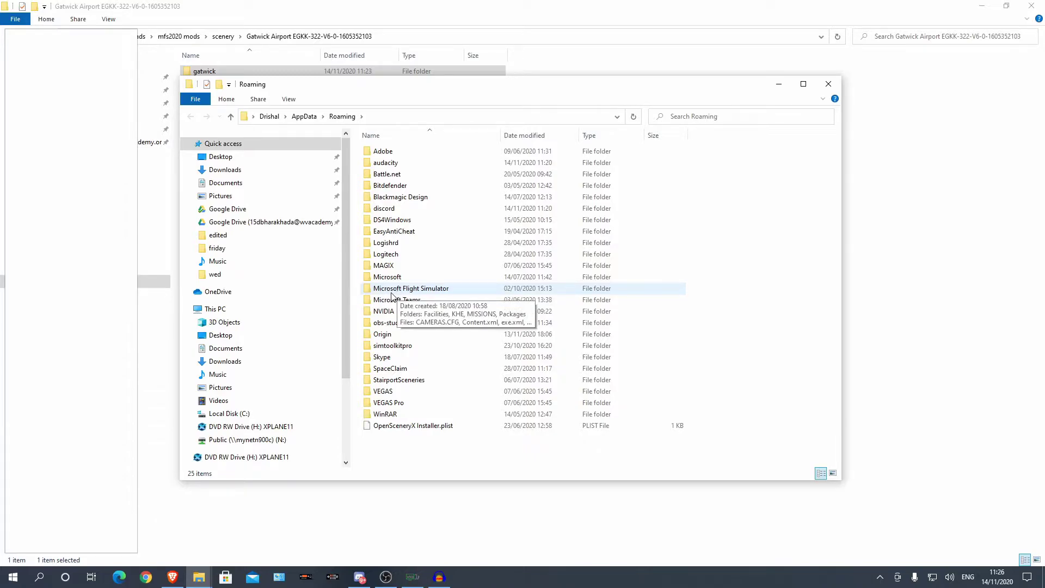
Navigate into Microsoft Flight Simulator > Packages > Community in the Roaming window
double_click(442, 289)
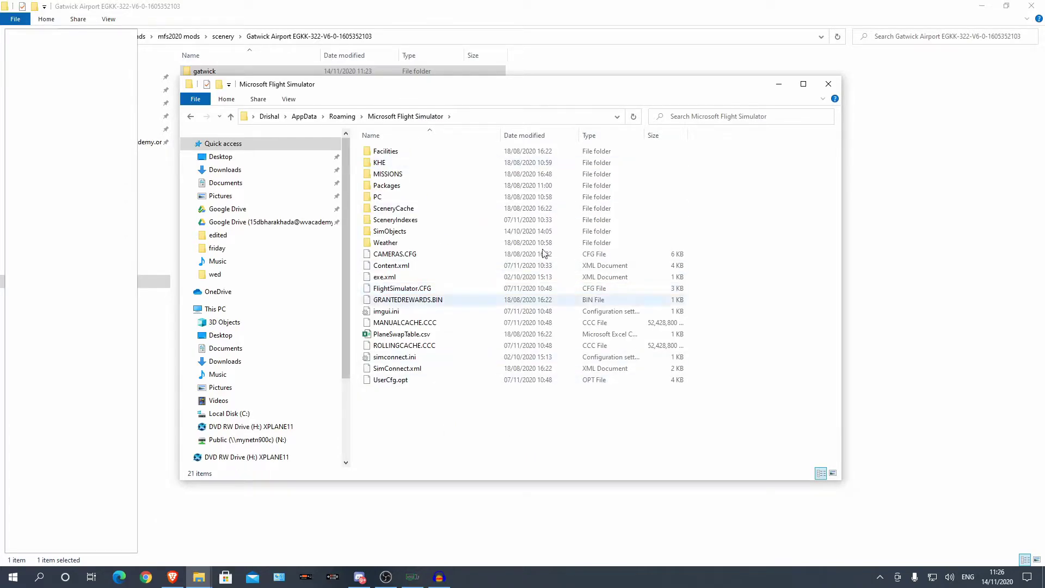
double_click(388, 186)
double_click(396, 154)
scroll(417, 293, "down", 3)
scroll(419, 302, "up", 3)
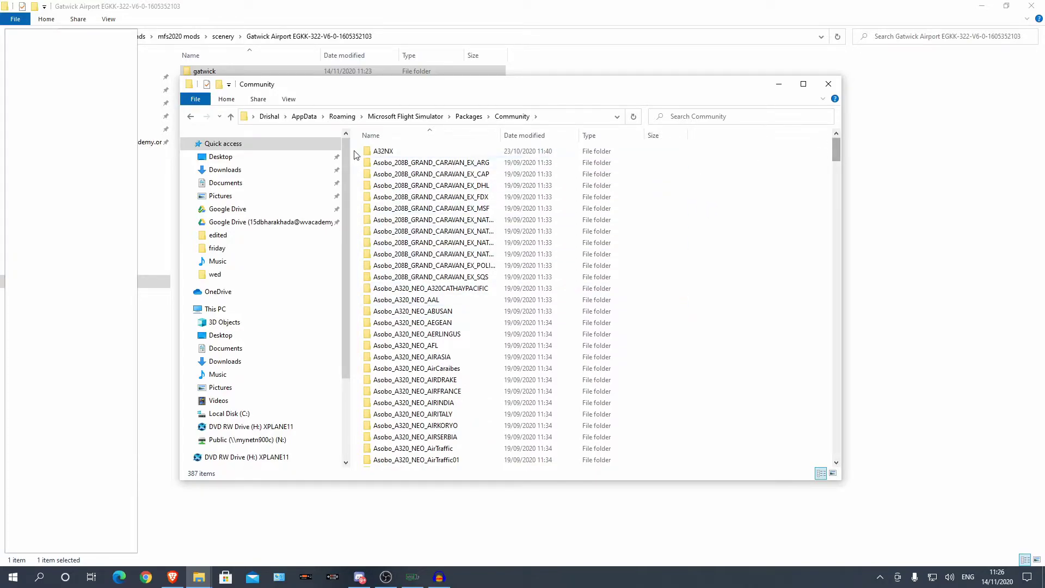
left_click(395, 152)
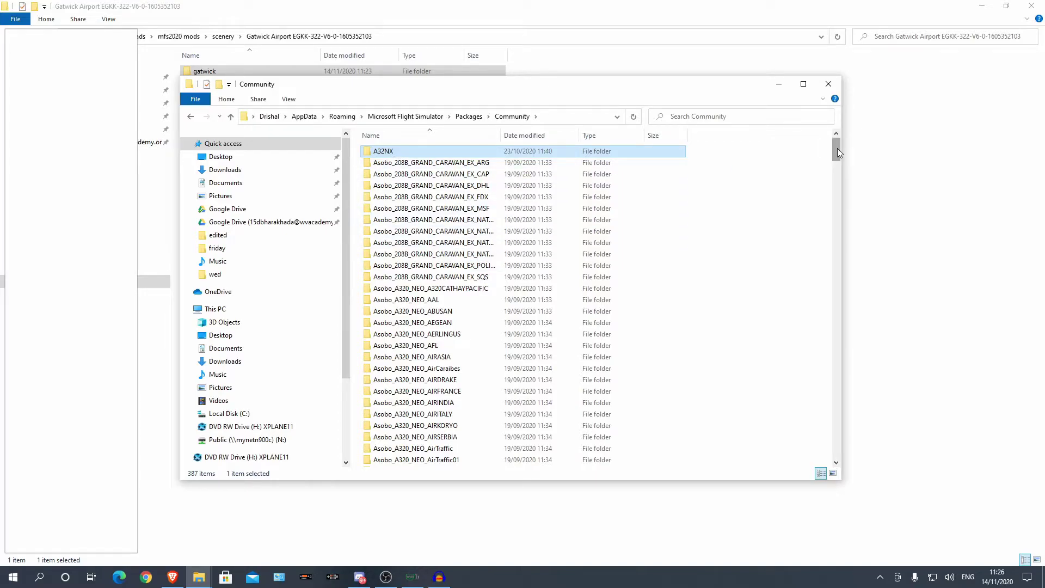
left_click(759, 185)
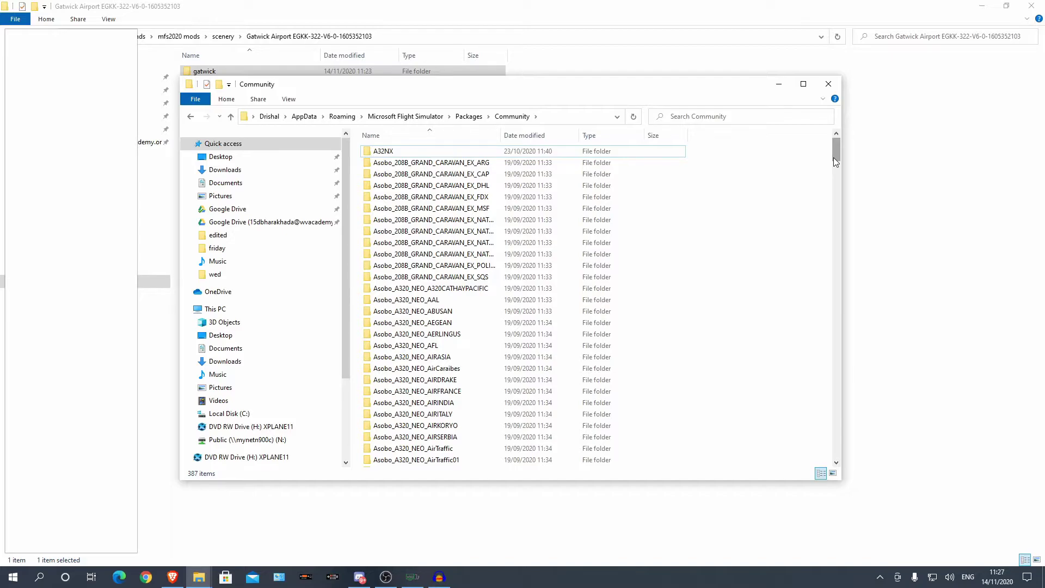
Paste the copied gatwick package folder into the Community folder
mouse_move(838, 156)
left_mouse_down()
mouse_move(838, 168)
mouse_move(836, 157)
left_mouse_up()
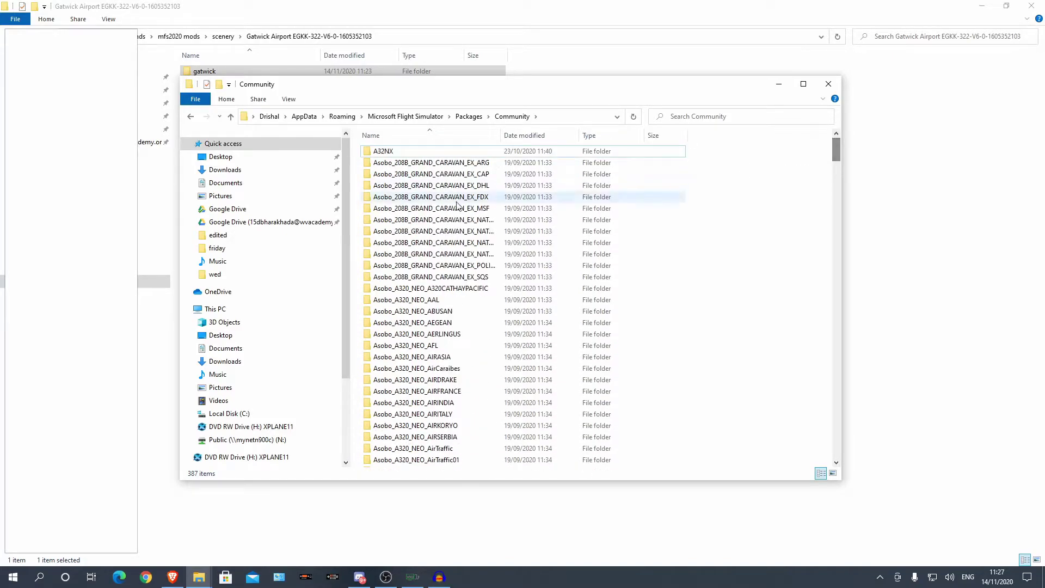
scroll(490, 277, "down", 20)
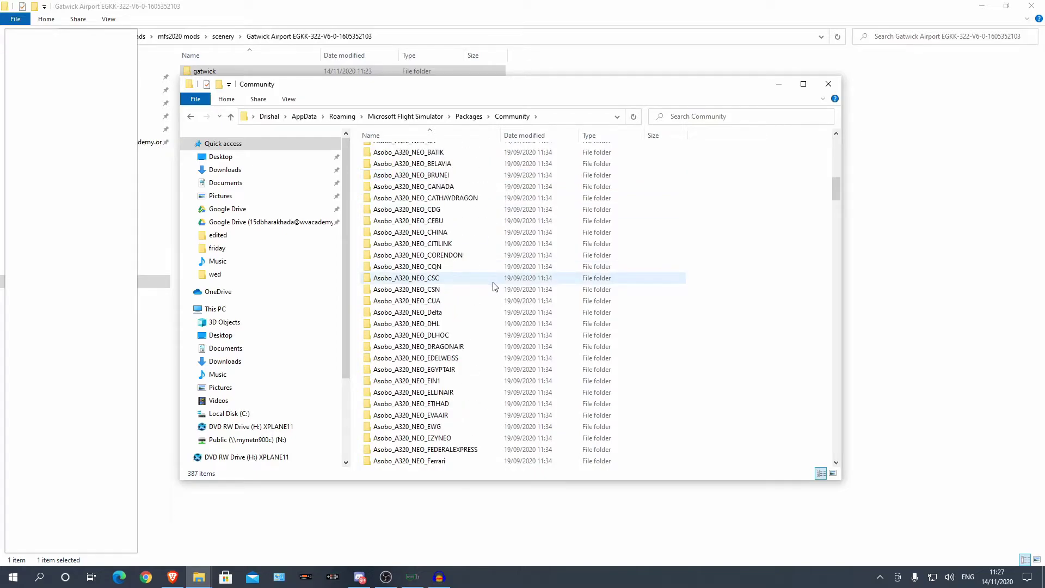
scroll(479, 280, "down", 10)
left_click_drag(835, 231, 831, 140)
right_click(795, 201)
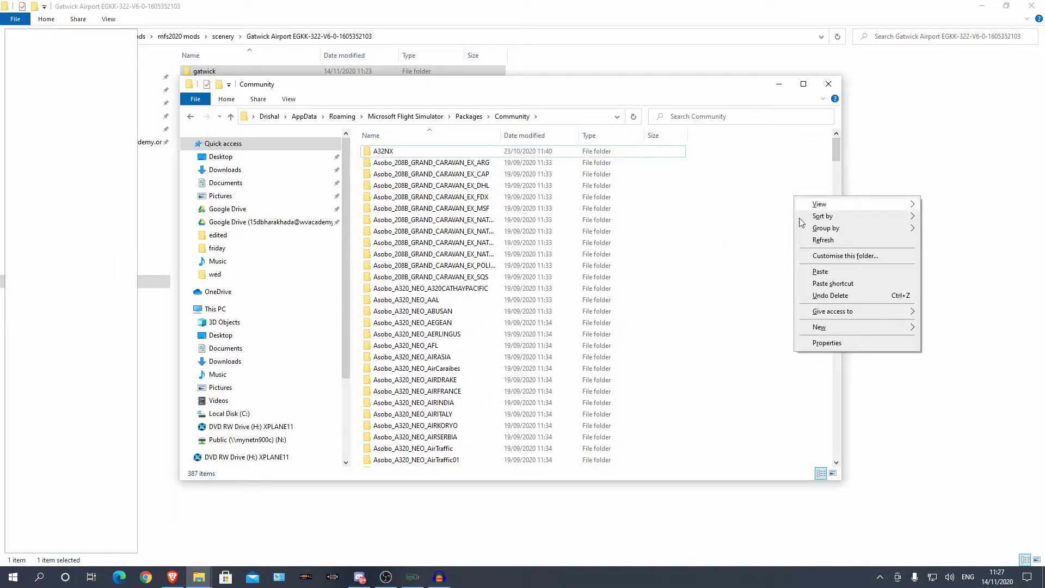
left_click(826, 271)
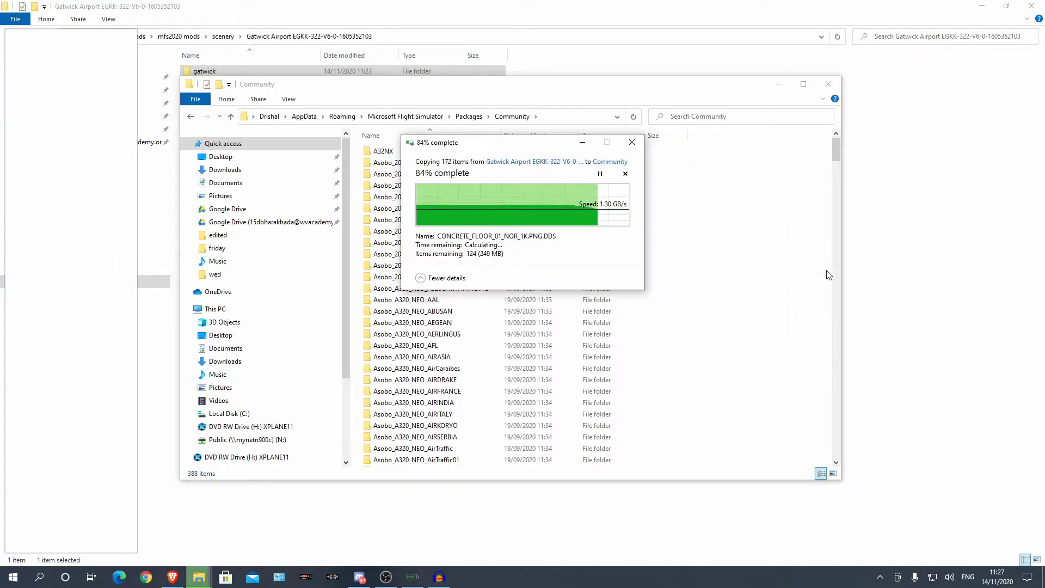